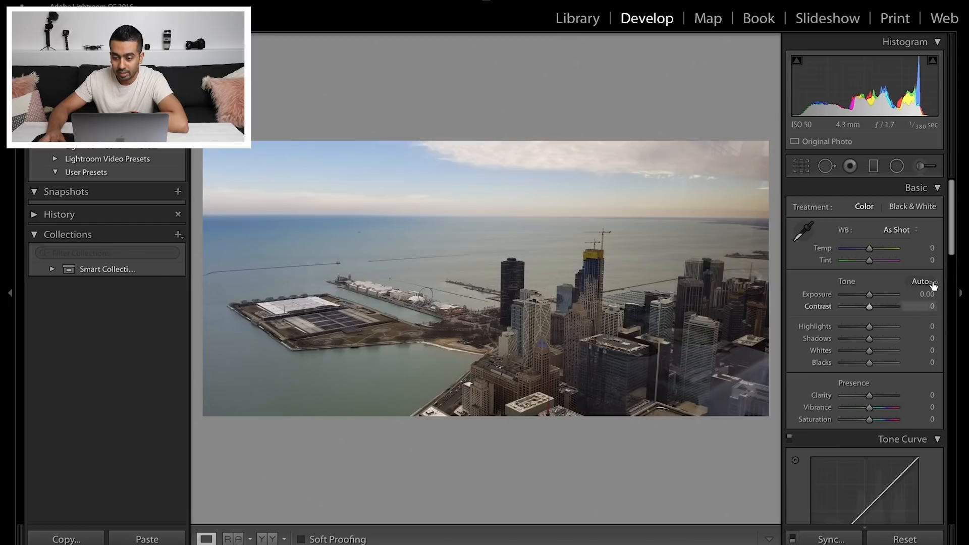
Step: Try auto tone on the skyline photo with Highlights at −53, then auto tone alone, resetting all adjustments after each attempt
left_click(921, 282)
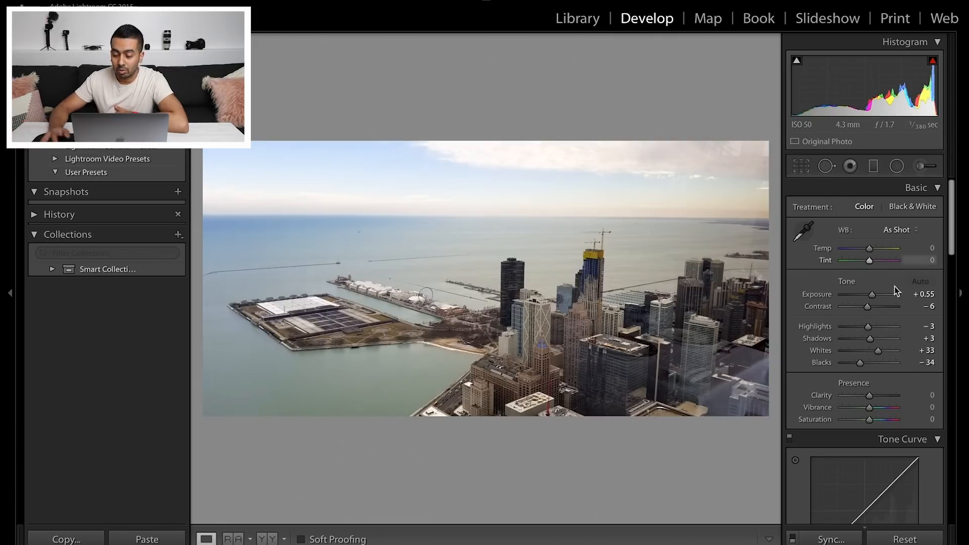
left_click(868, 327)
left_click_drag(868, 328, 856, 329)
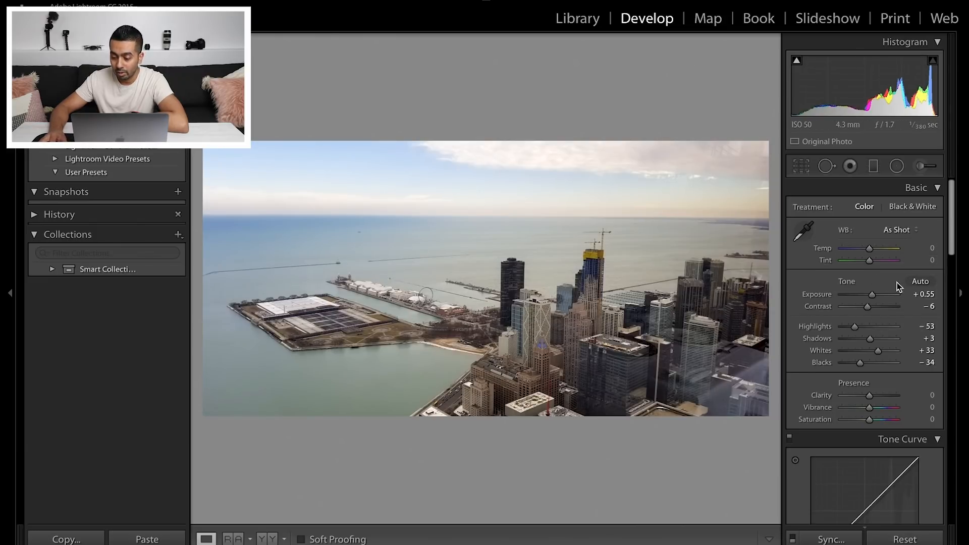
left_click(903, 538)
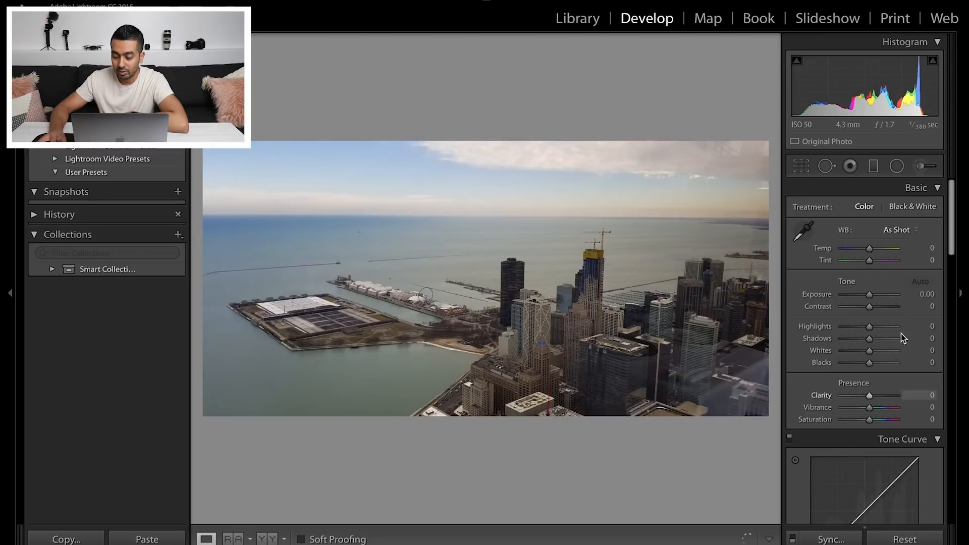
left_click(921, 282)
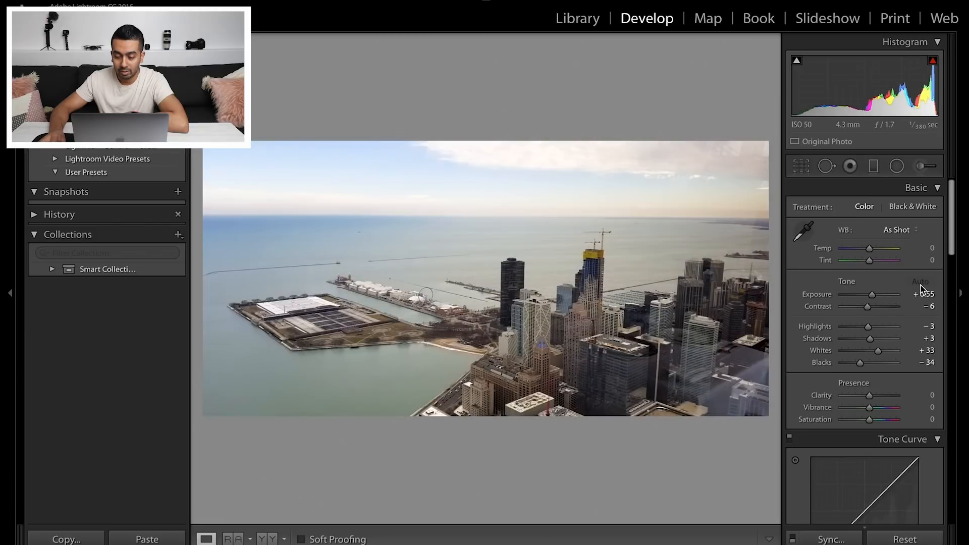
left_click(903, 539)
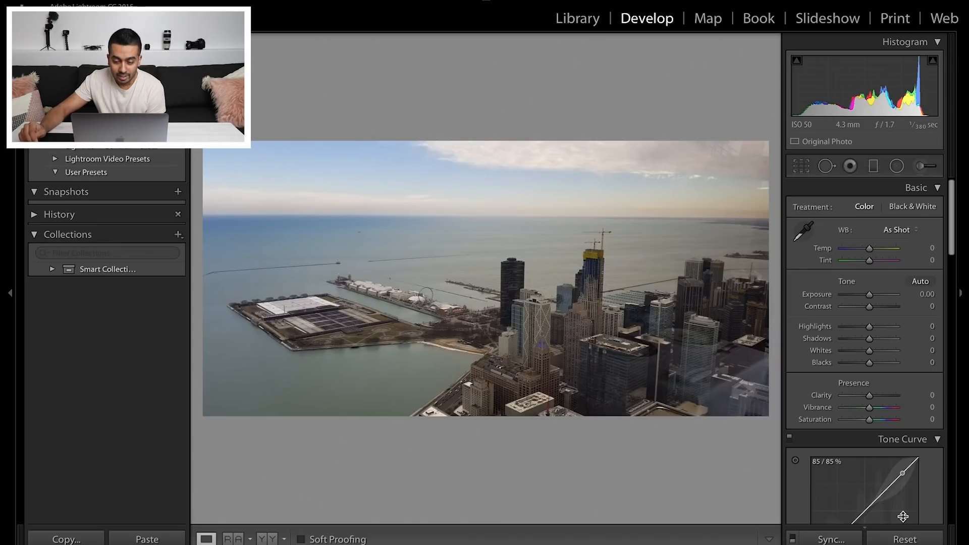
Step: Apply auto tone to the skyline photo, try Shadows at −30, and reset Shadows to 0
left_click(920, 281)
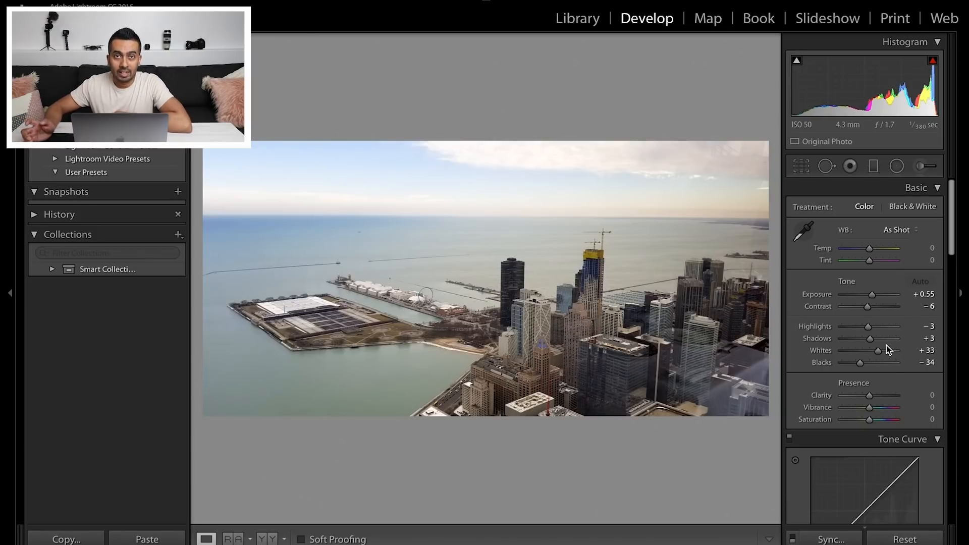
left_click(870, 339)
left_click_drag(873, 343, 860, 340)
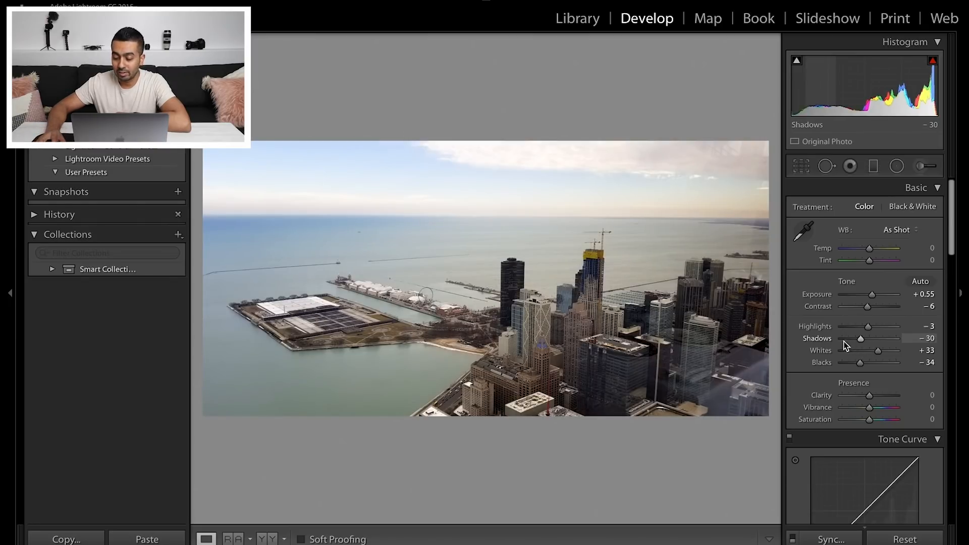
double_click(814, 339)
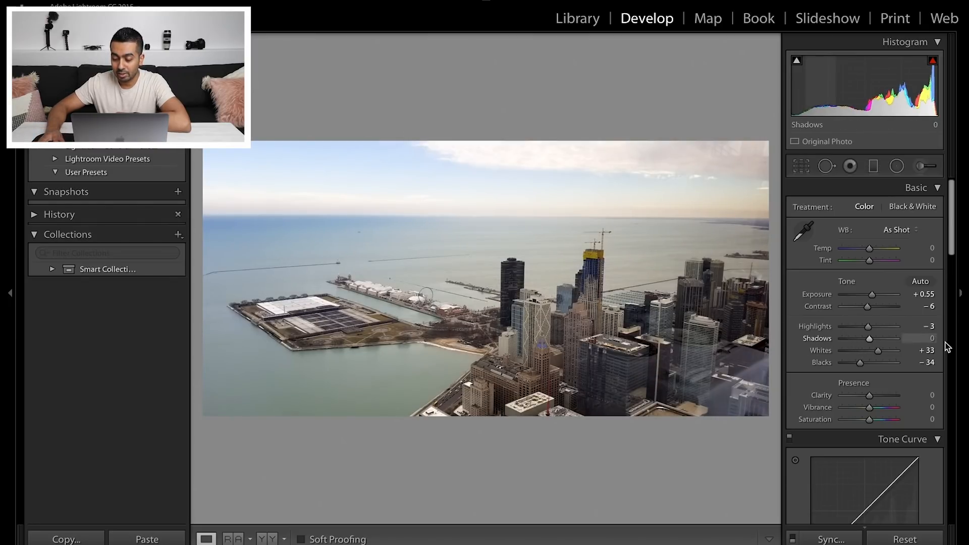
Step: Try Shadows at −36 and return the value to 0
left_click(871, 339)
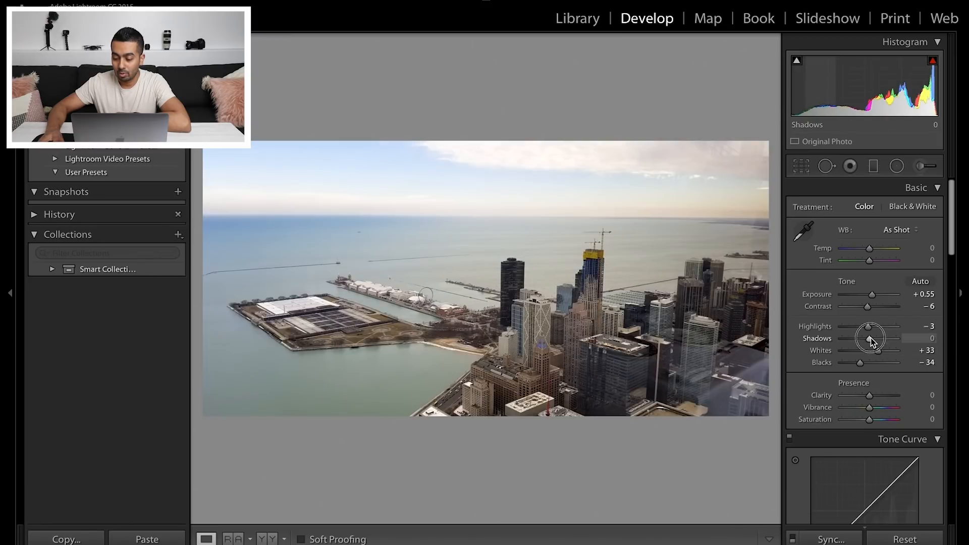
left_click_drag(871, 341, 861, 338)
left_click(928, 338)
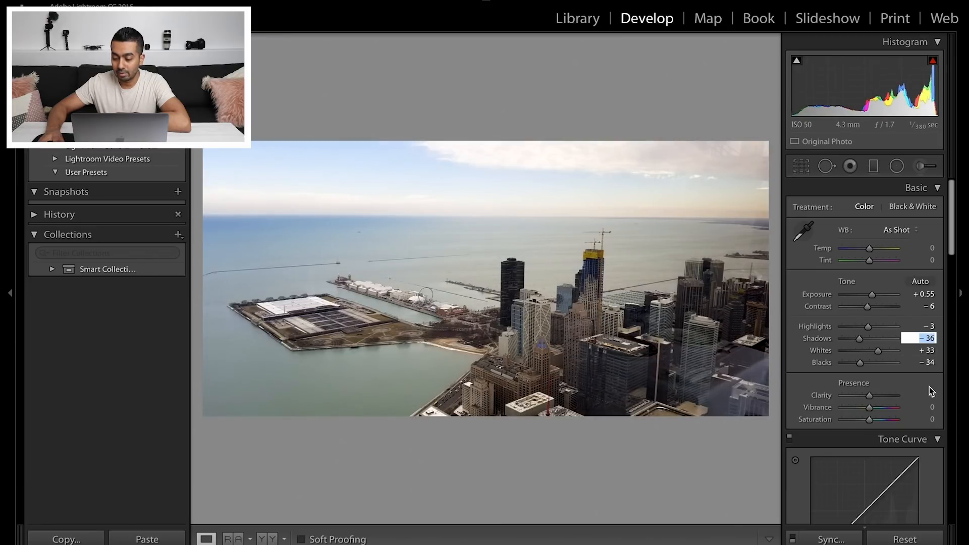
type("0")
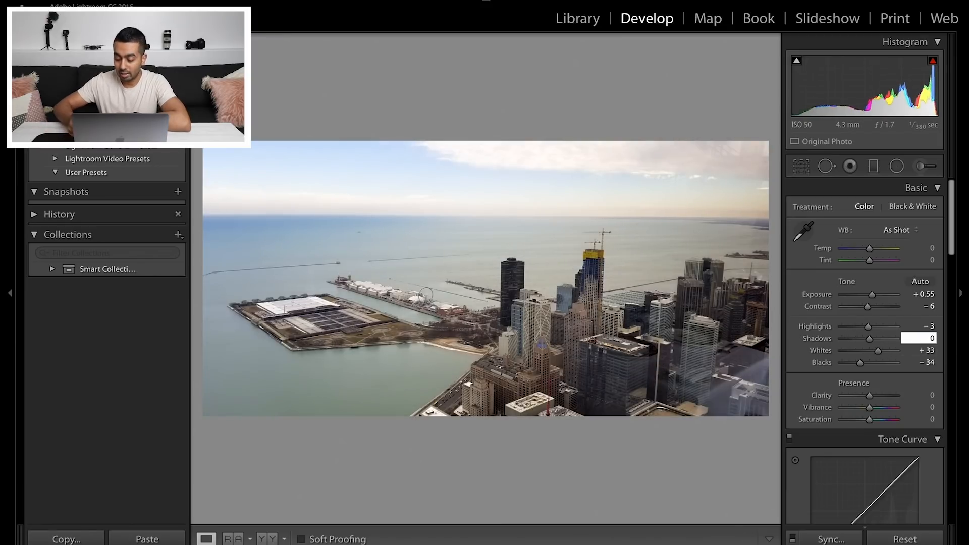
key("Return")
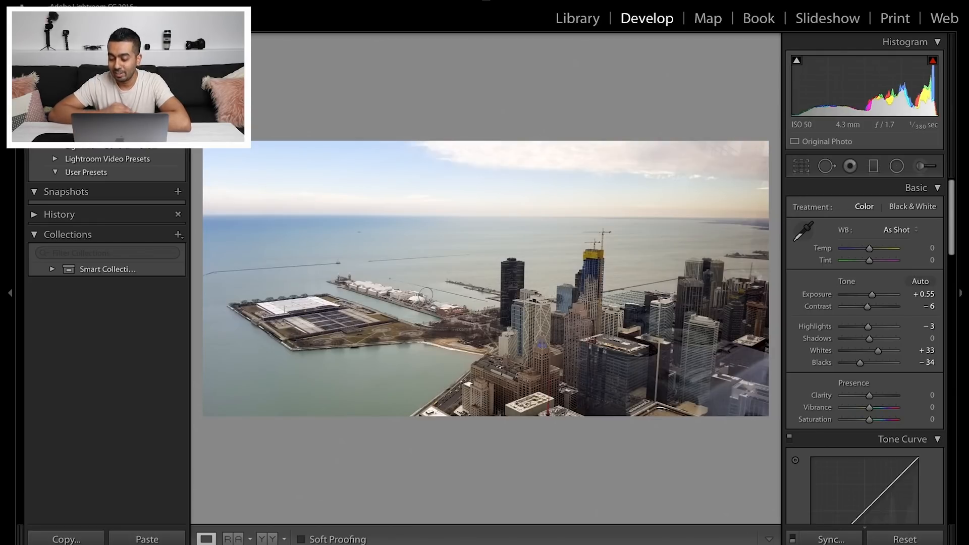
left_click_drag(868, 340, 868, 339)
double_click(867, 339)
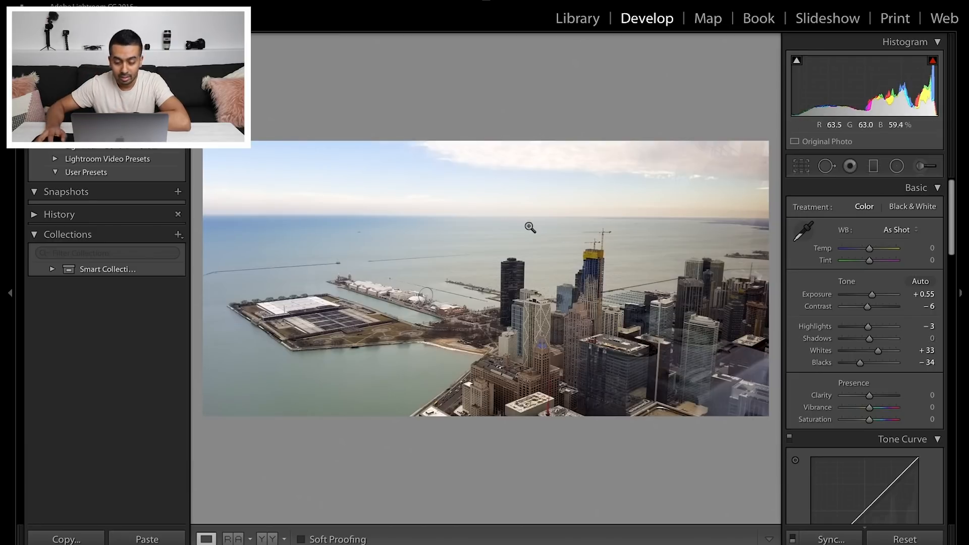
Step: Switch to the marsh shoreline photo and open the Crop & Straighten tool
mouse_move(381, 544)
left_click(98, 517)
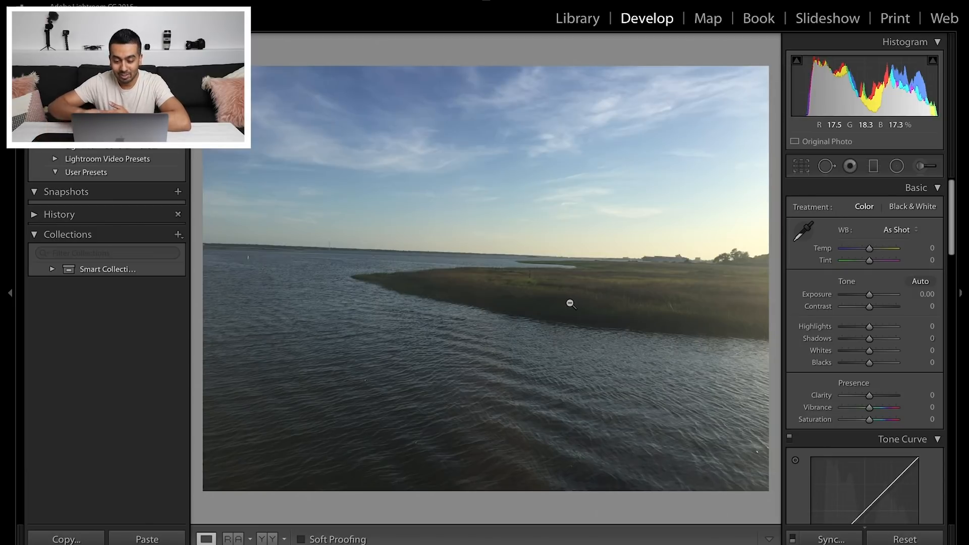
left_click(798, 167)
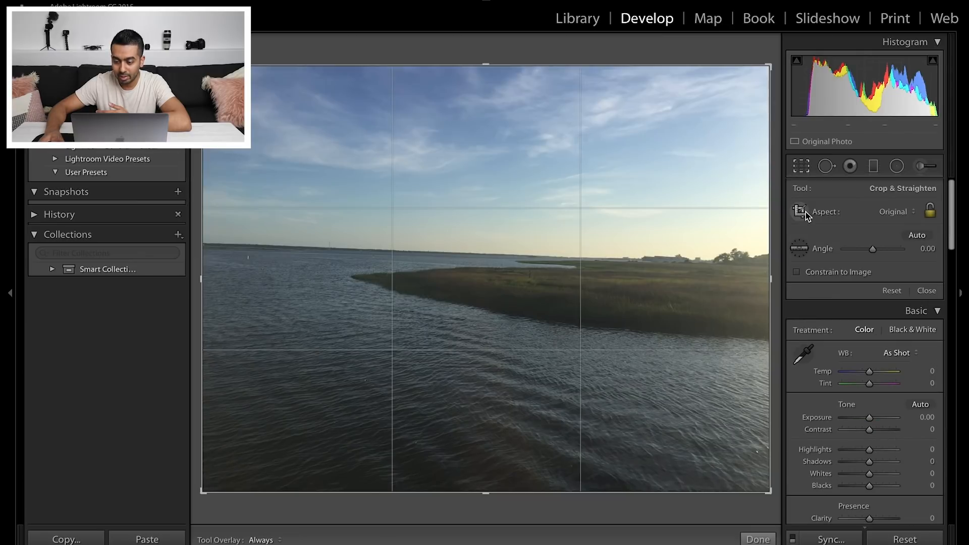
left_click(802, 213)
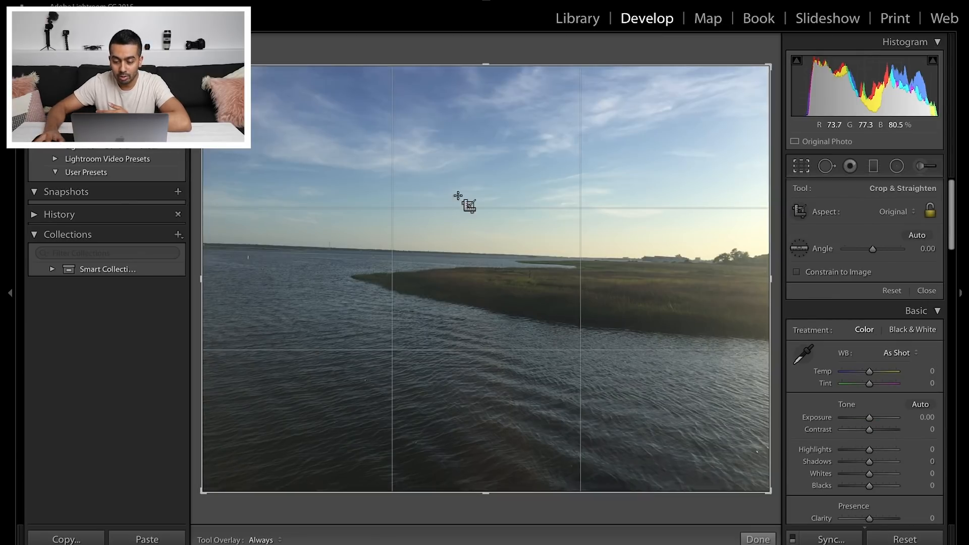
Step: Try rotation angles of −0.95 and −2.03 and automatic straightening on the shoreline photo, undoing the last two attempts
left_click(874, 251)
left_click_drag(876, 252, 875, 252)
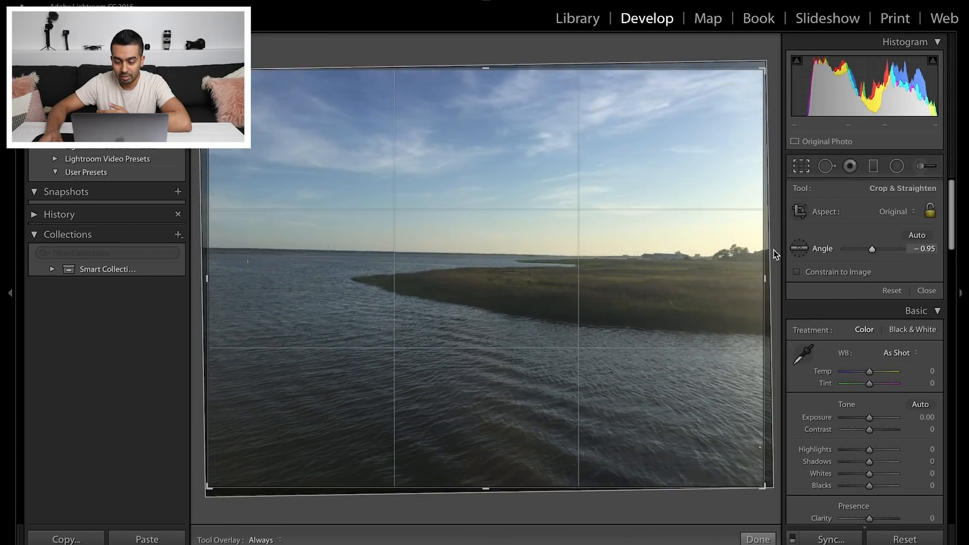
left_click_drag(870, 250, 869, 251)
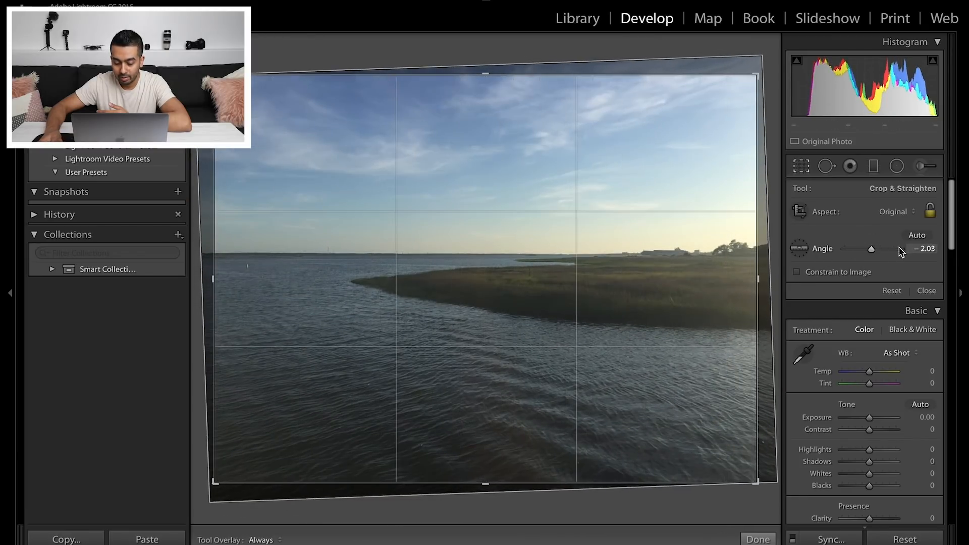
key("ctrl+z")
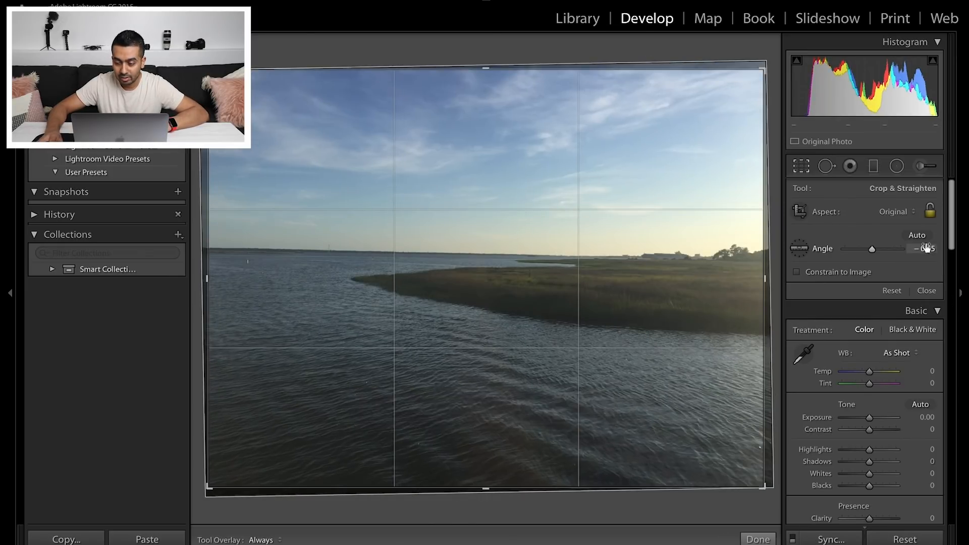
left_click(925, 239)
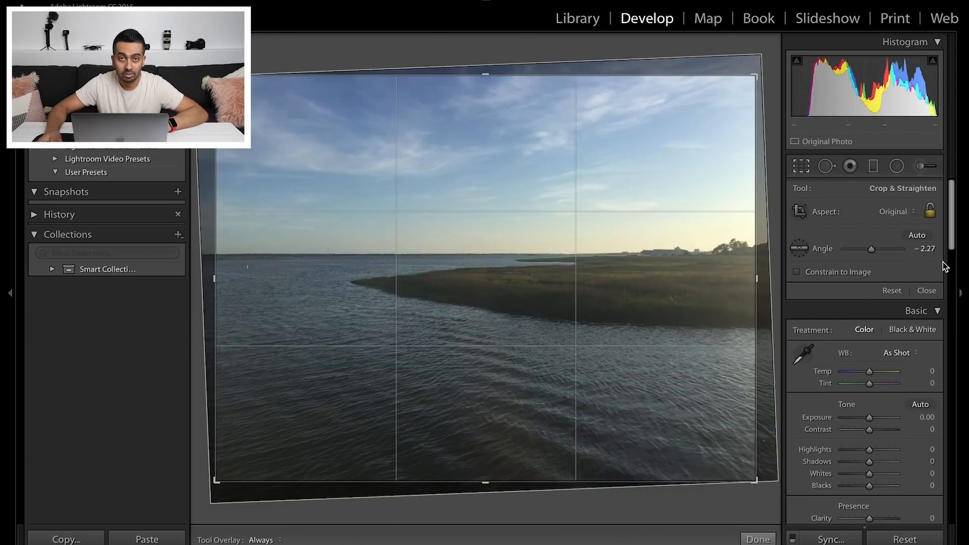
key("ctrl+z")
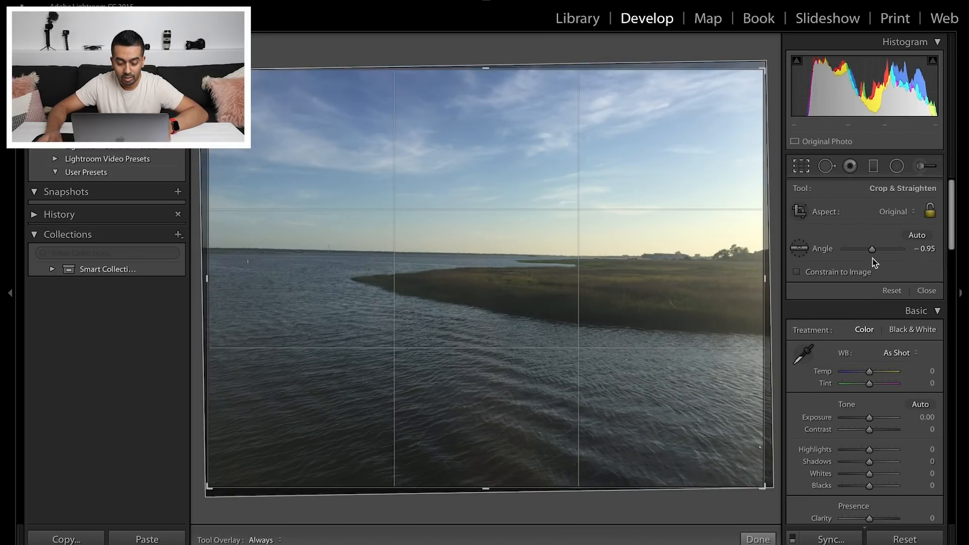
Step: Straighten the shoreline photo to −2.00 by tracing its horizon with the Straighten tool, and apply the crop
left_click(799, 251)
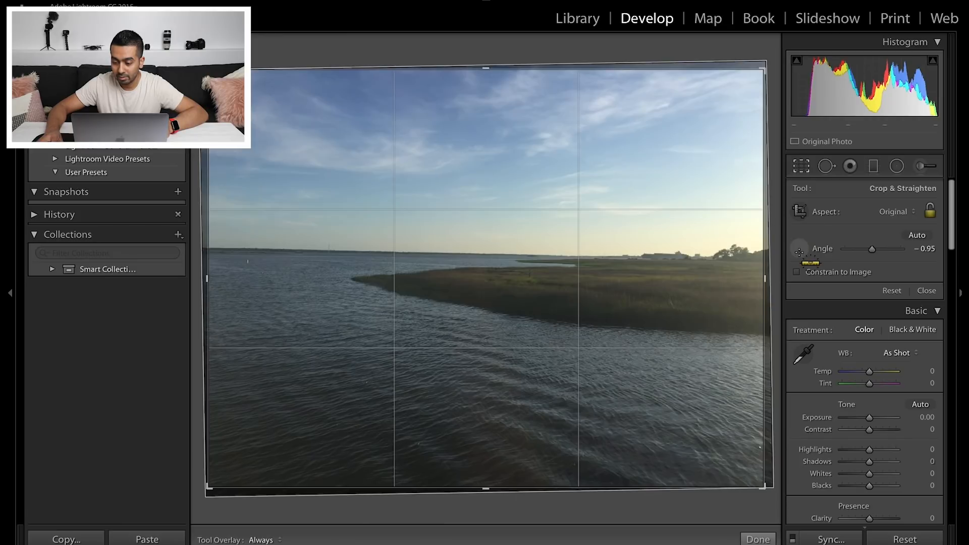
left_click_drag(213, 248, 521, 255)
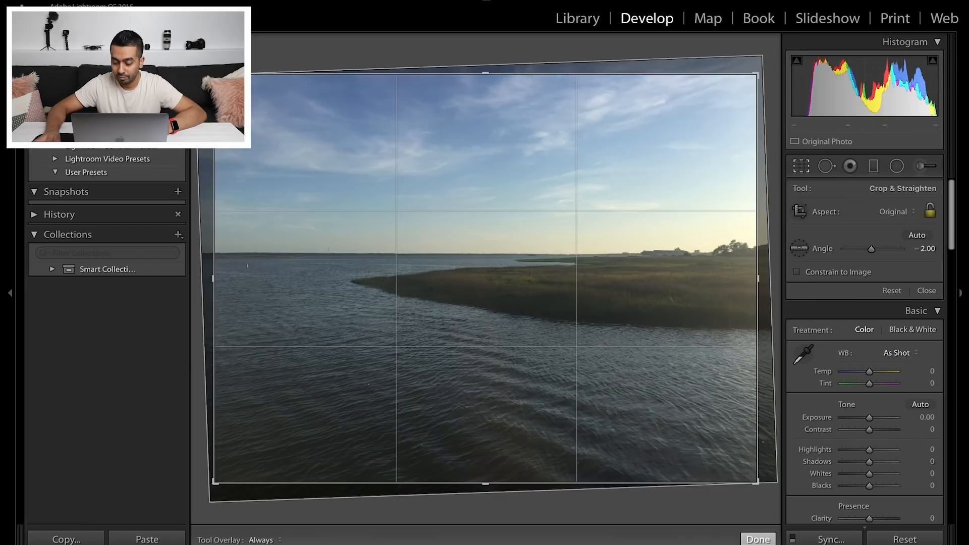
left_click(758, 538)
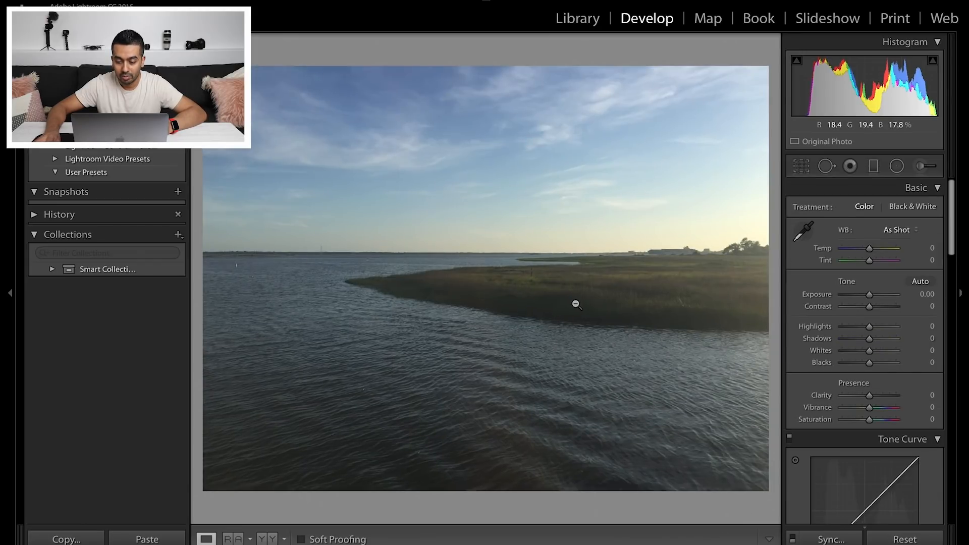
Step: Apply auto tone to the shoreline photo and compare the result with the original version
left_click(919, 281)
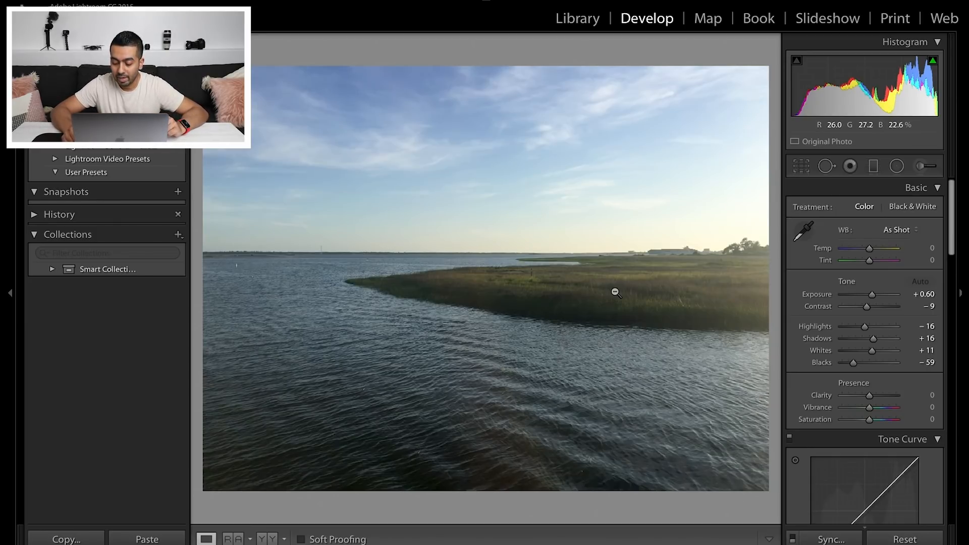
key("backslash")
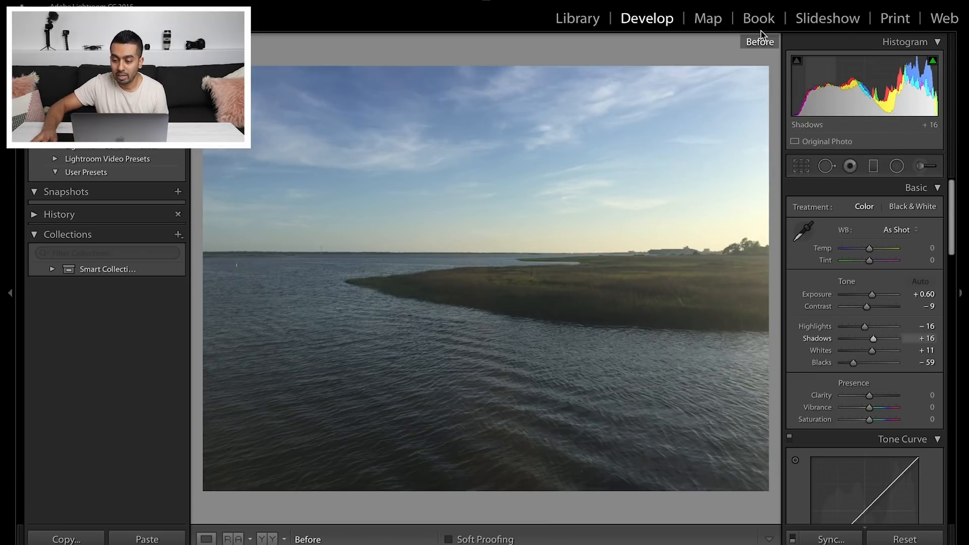
key("backslash")
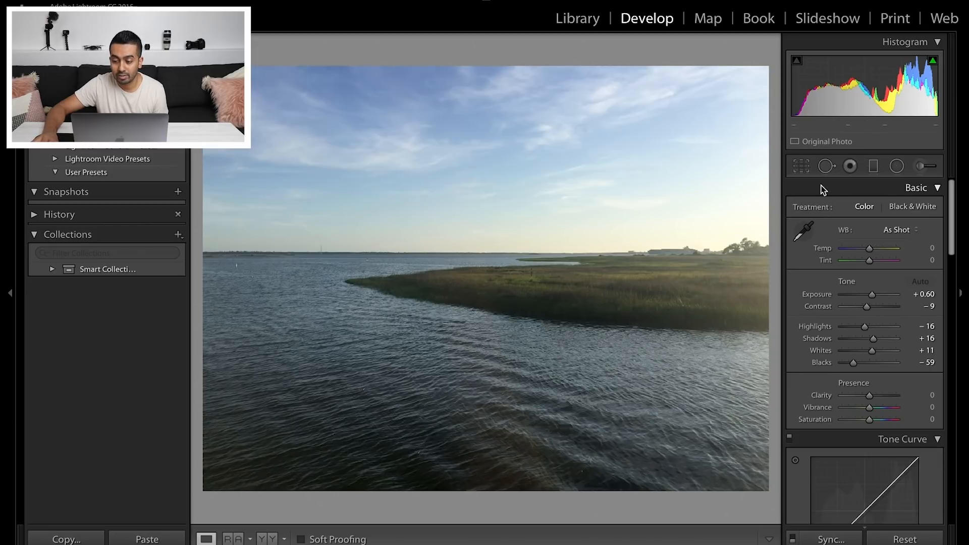
key("backslash")
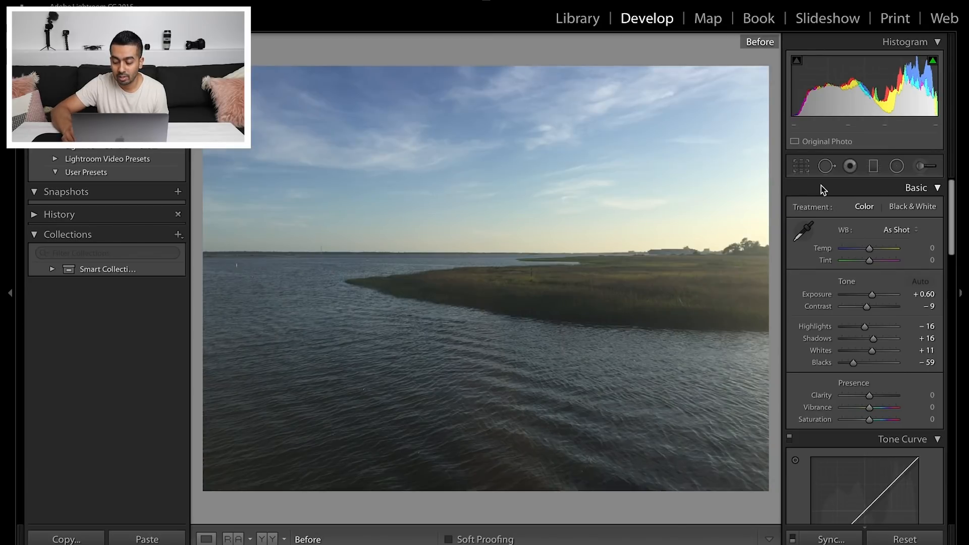
key("backslash")
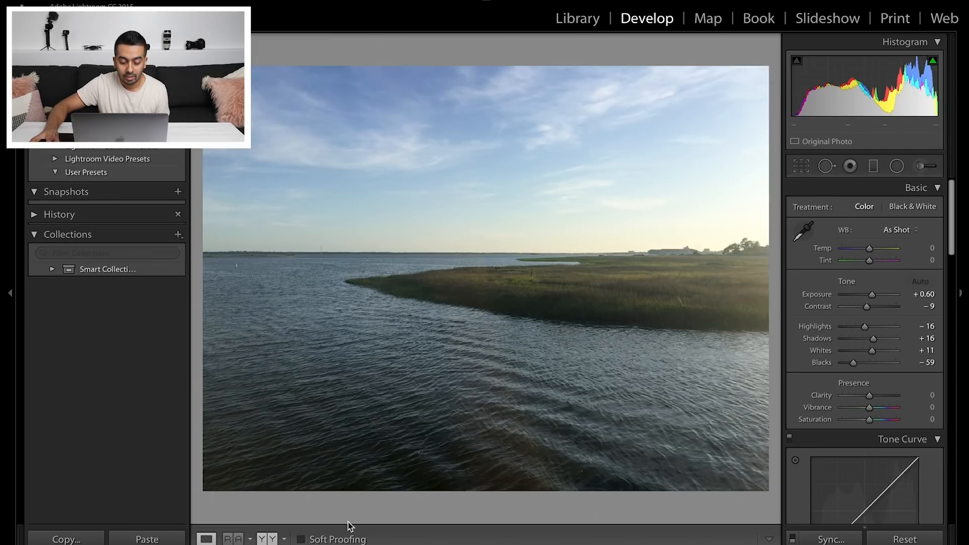
Step: Compare before and after in split, stacked and side-by-side layouts, and return to the single-photo view
key("y")
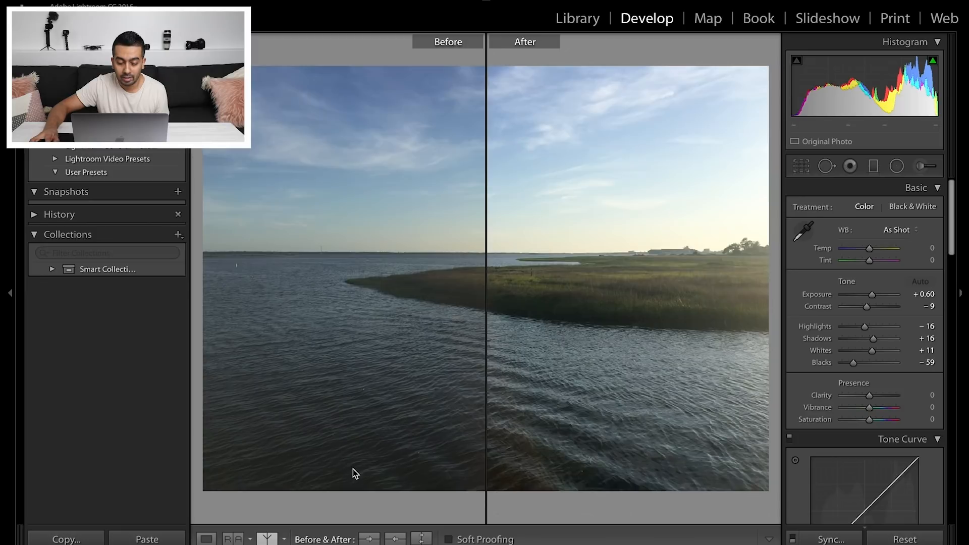
key("alt+y")
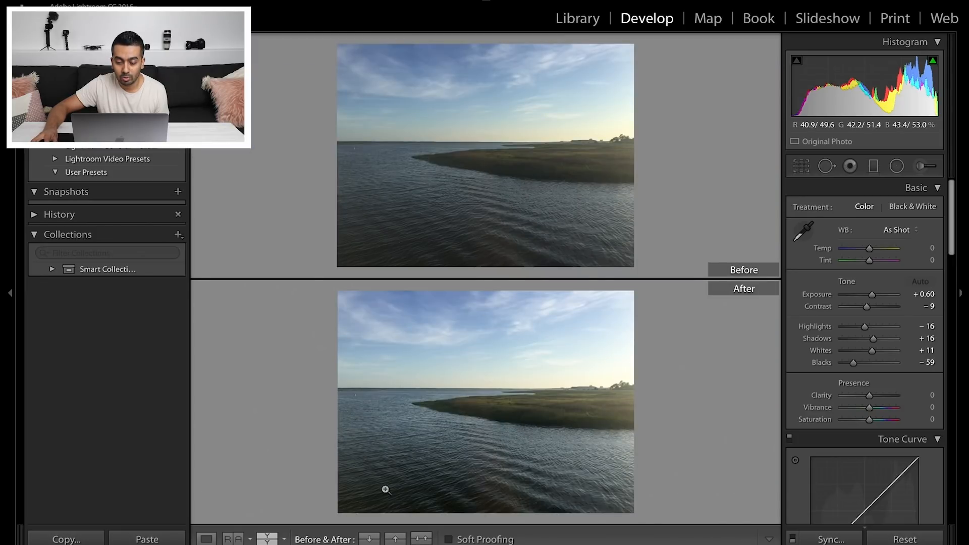
left_click(268, 538)
left_click(269, 537)
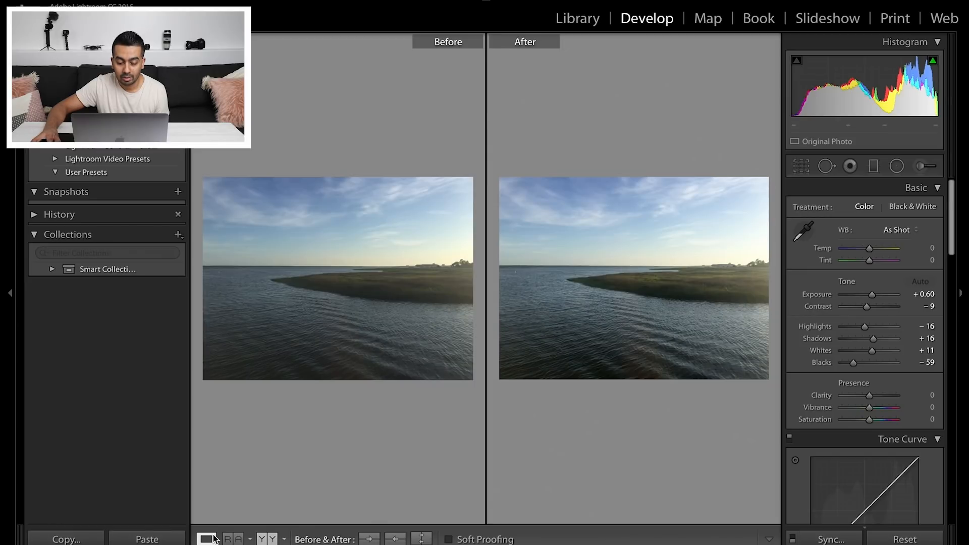
left_click(206, 539)
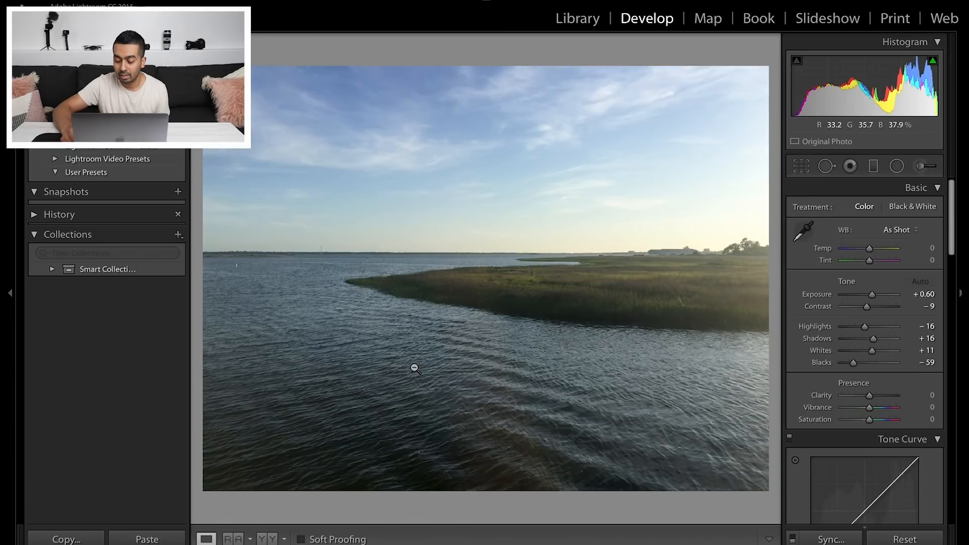
Step: Switch the single-photo view between the original and edited versions twice
key("backslash")
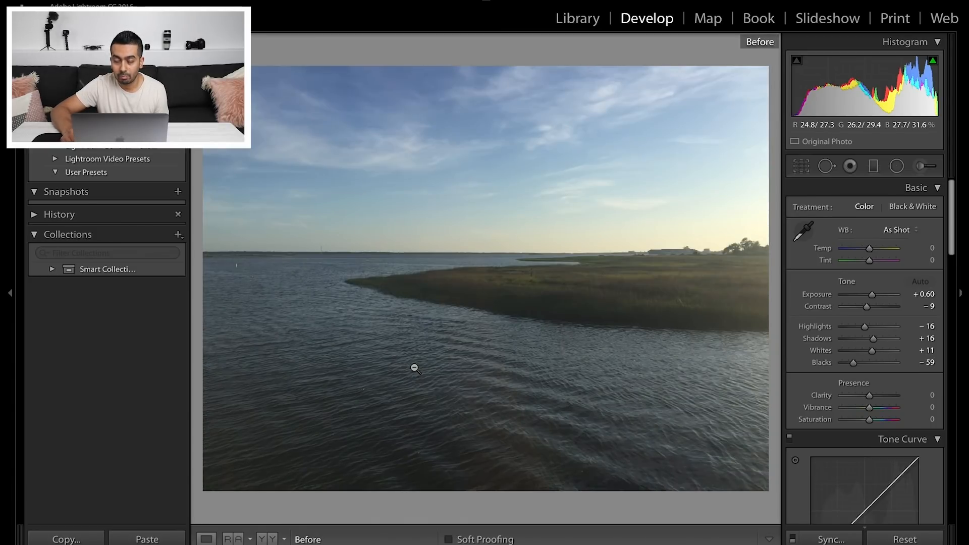
key("backslash")
key("backslash")
key("backslash")
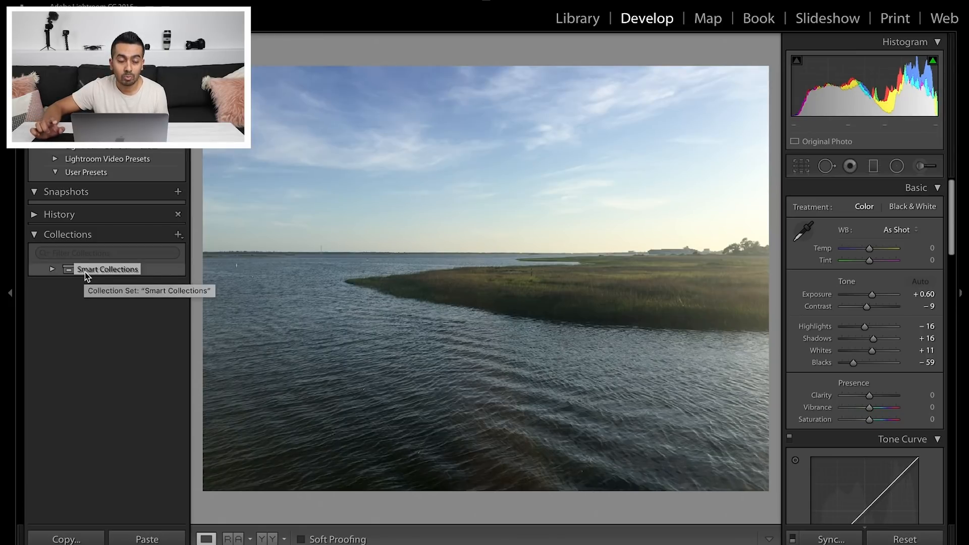
Step: Preview the photo with the interface dimmed, all panels hidden and lights out, and restore the normal workspace
key("l")
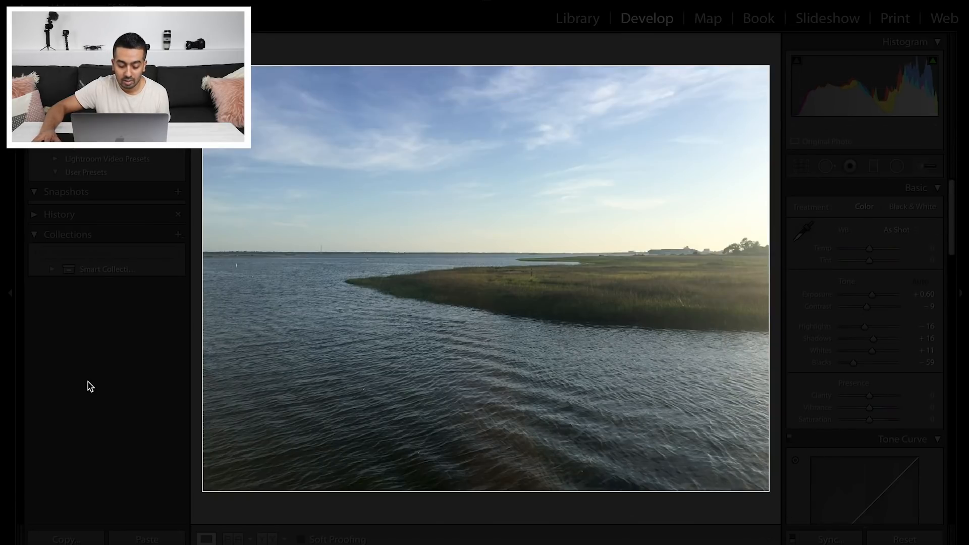
key("shift+Tab")
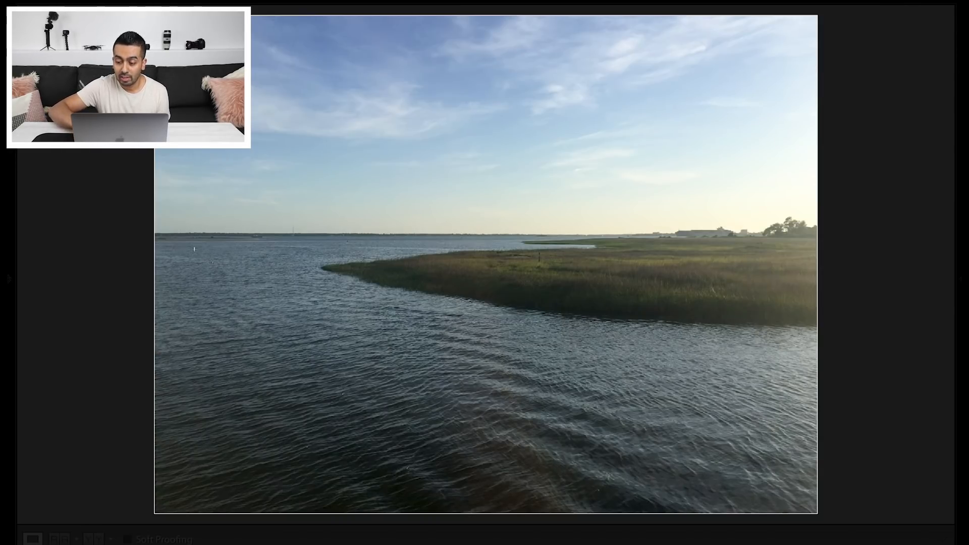
key("l")
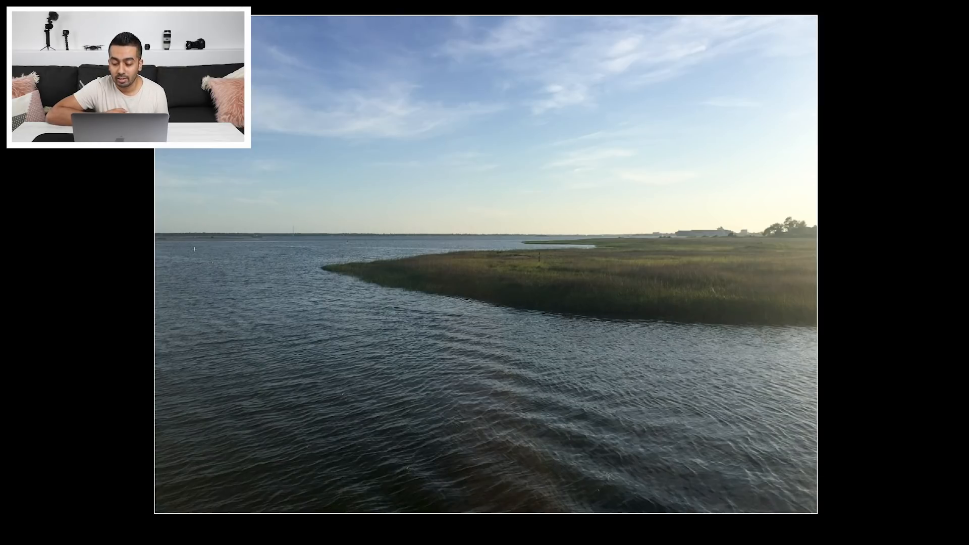
key("l")
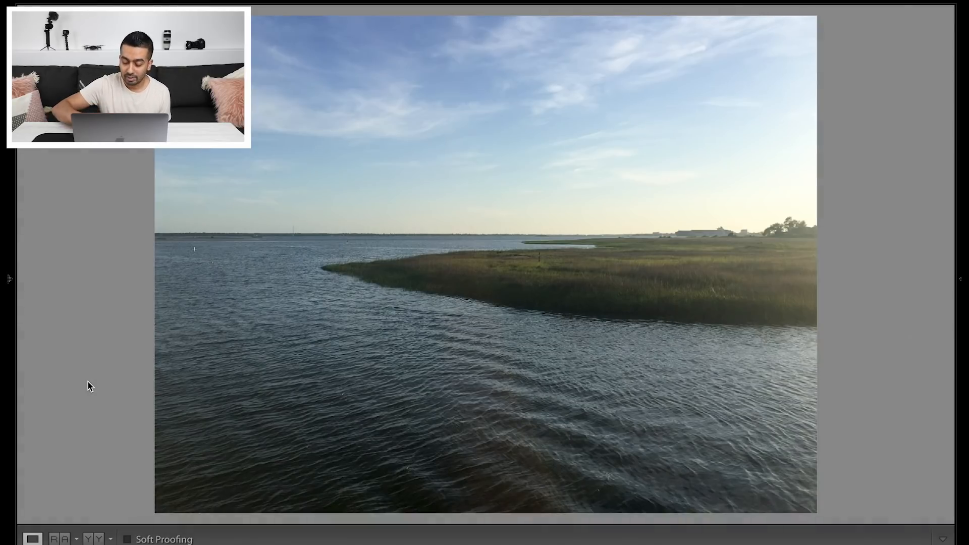
key("shift+Tab")
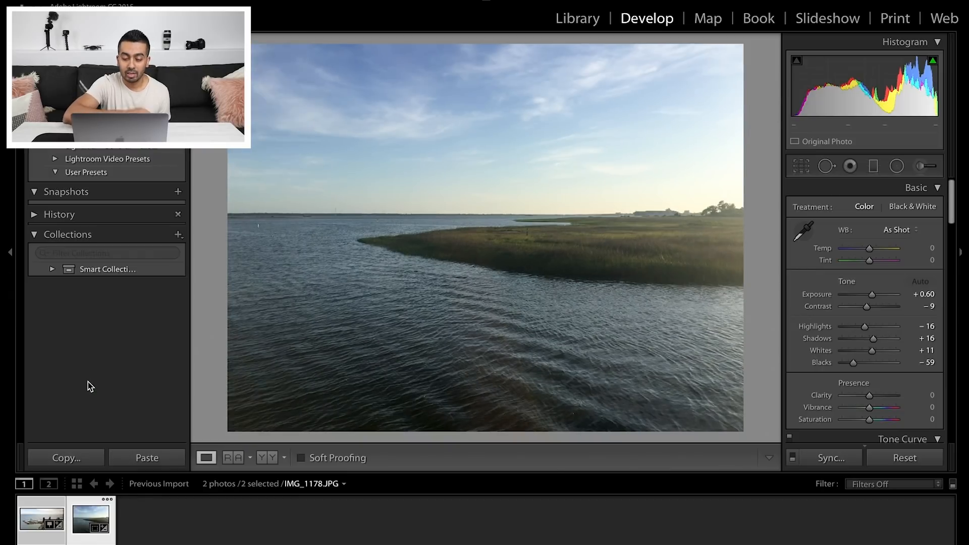